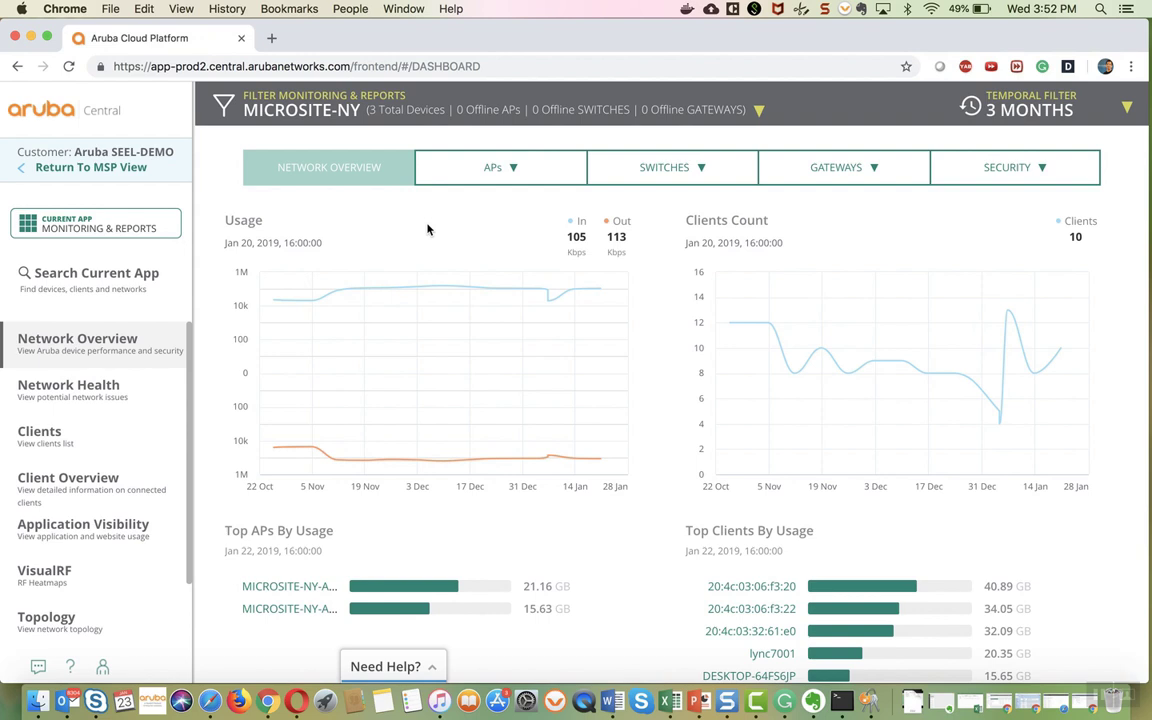
Open MICROSITE-NY-AP-1's details from the List of Online APs (2)
click(492, 166)
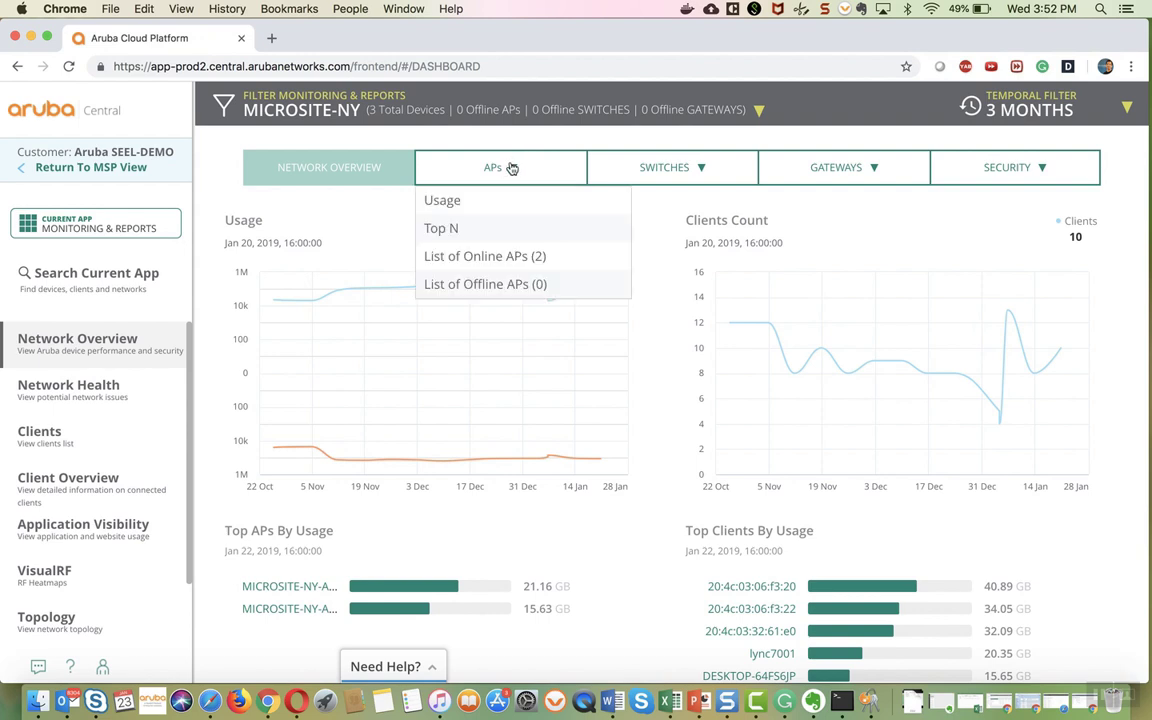
click(493, 258)
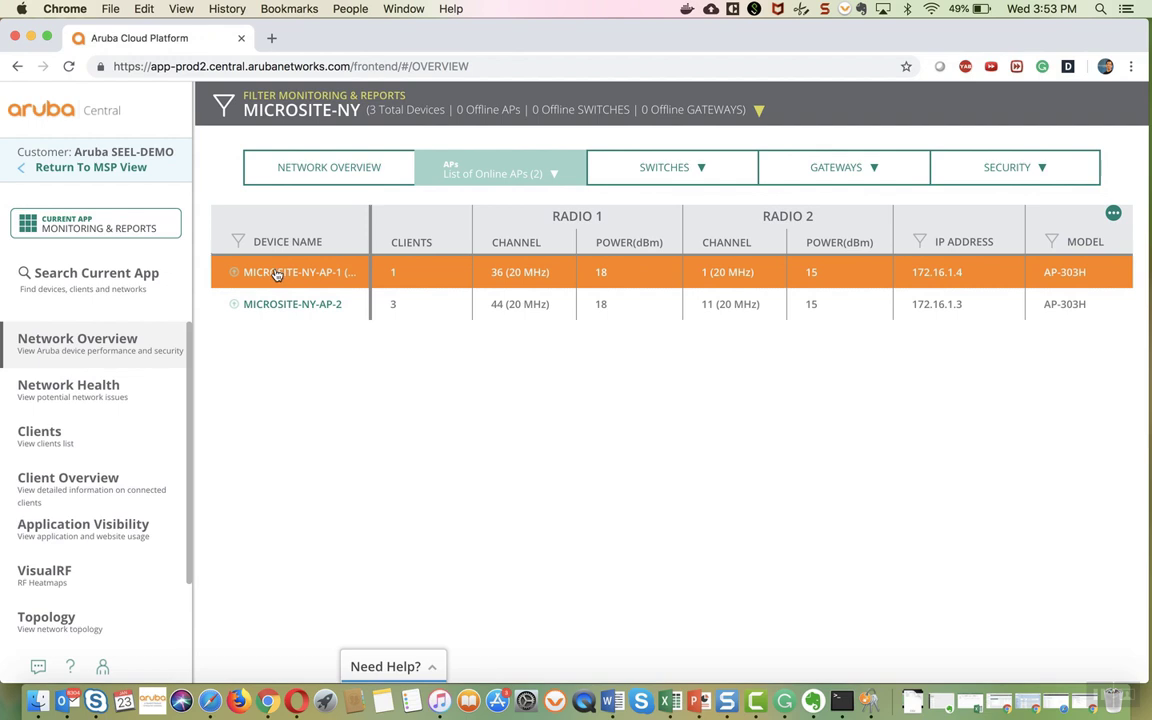
click(277, 274)
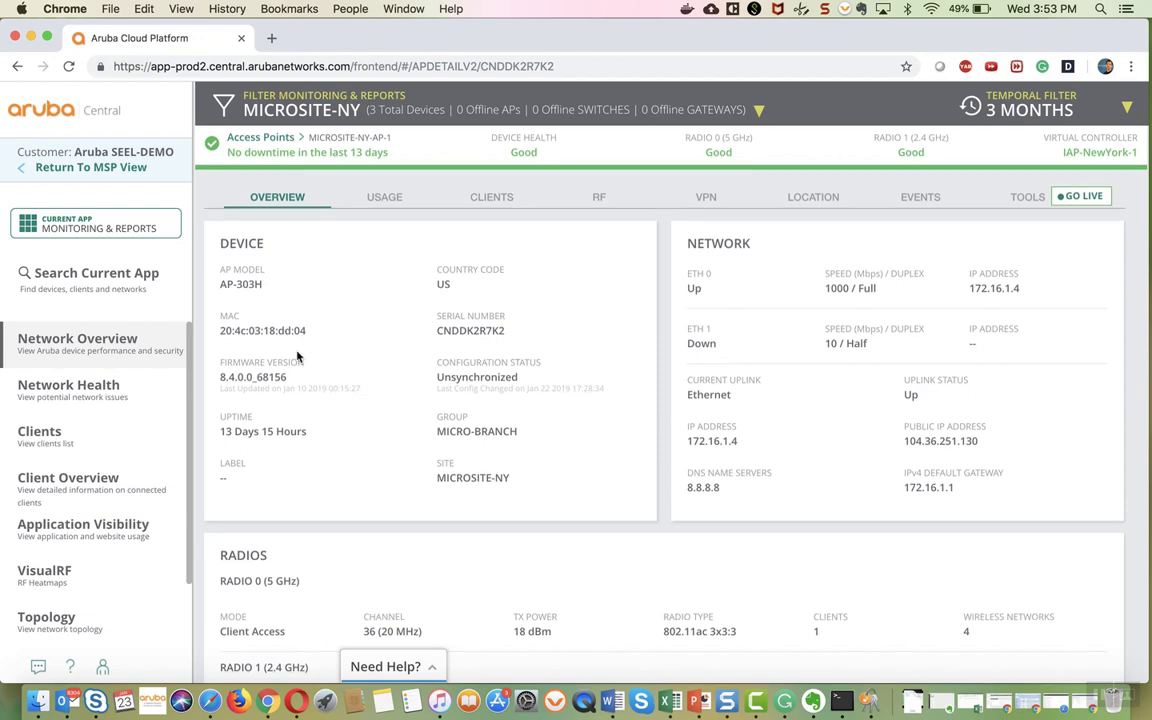
scroll(297, 353, down, 1)
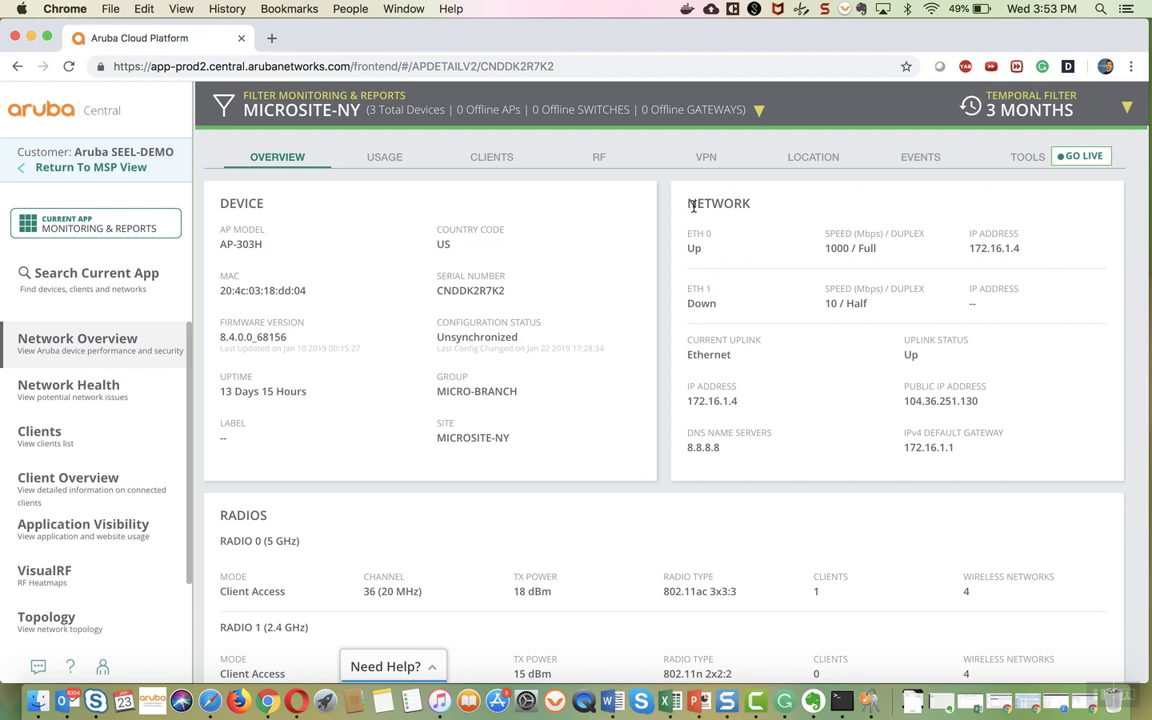
scroll(691, 205, down, 1)
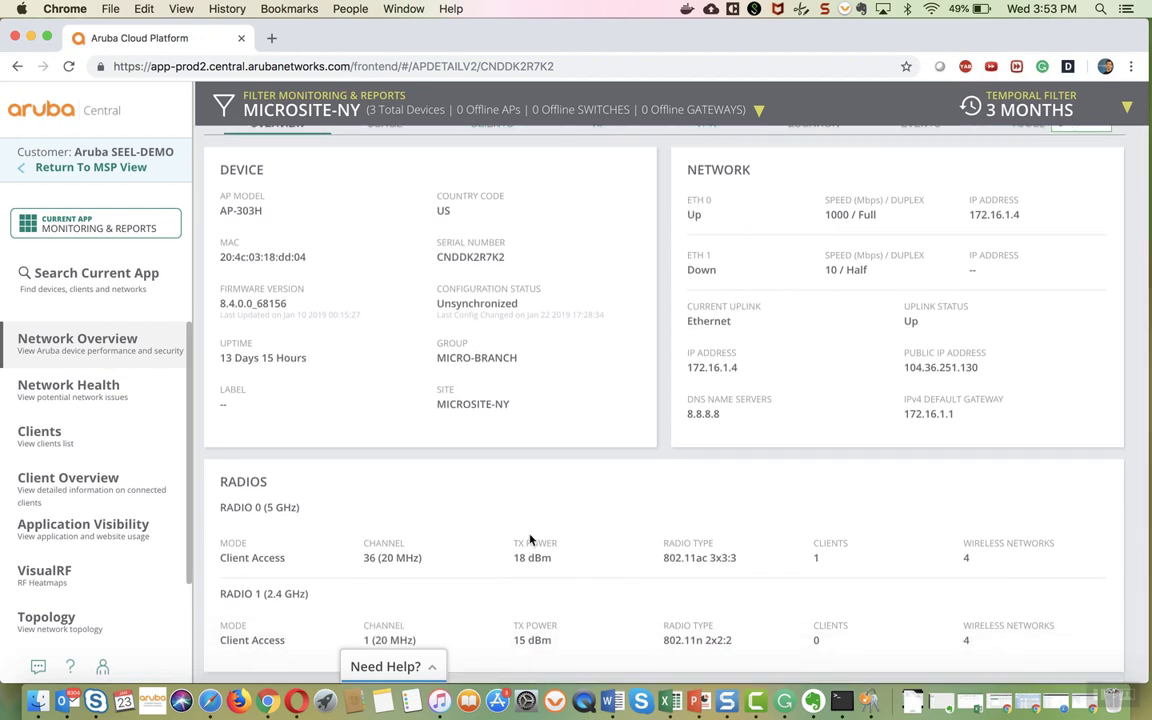
scroll(530, 540, up, 2)
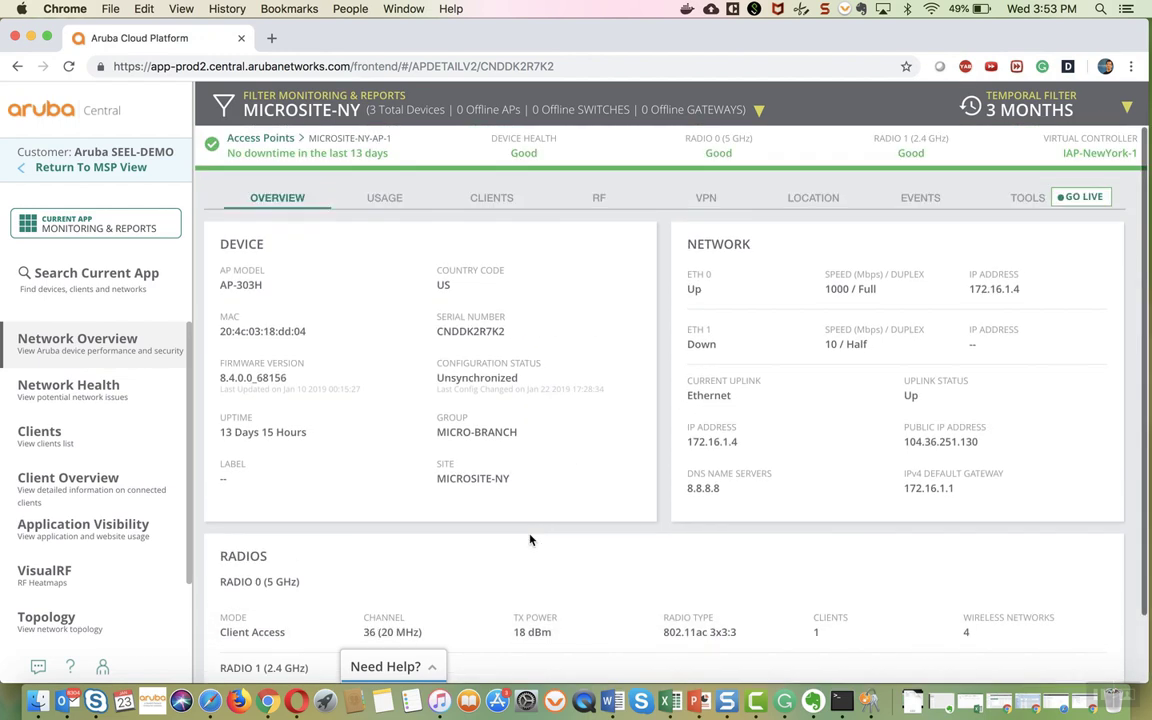
click(397, 204)
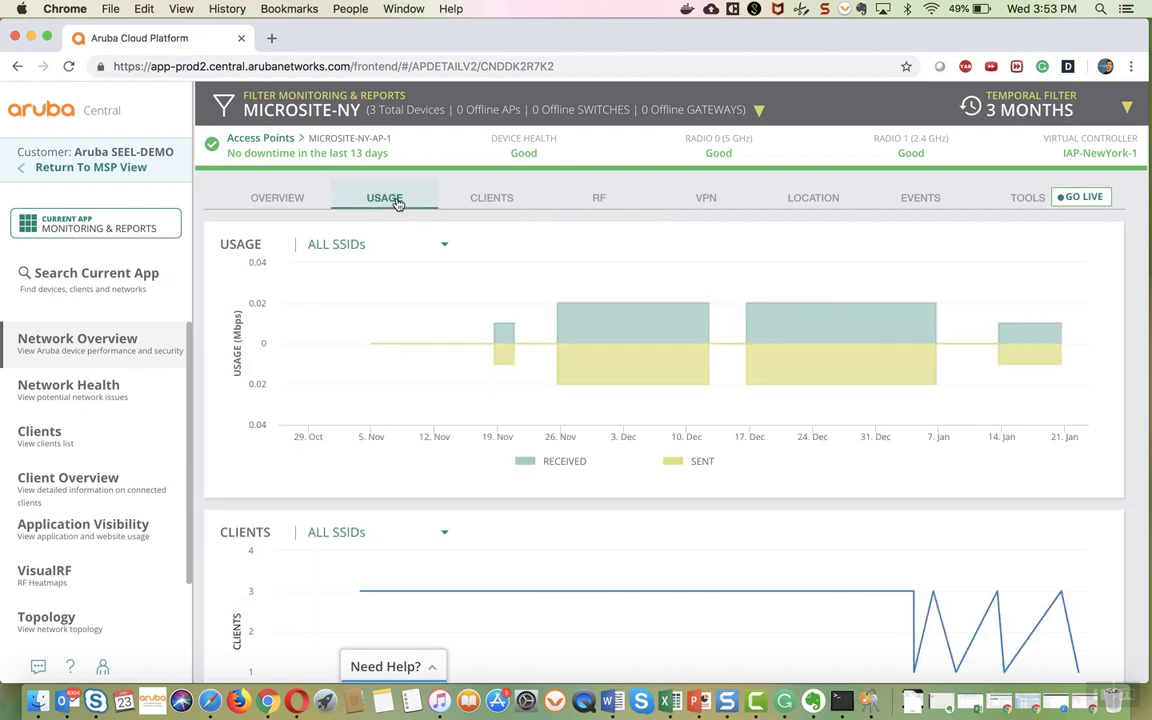
click(350, 248)
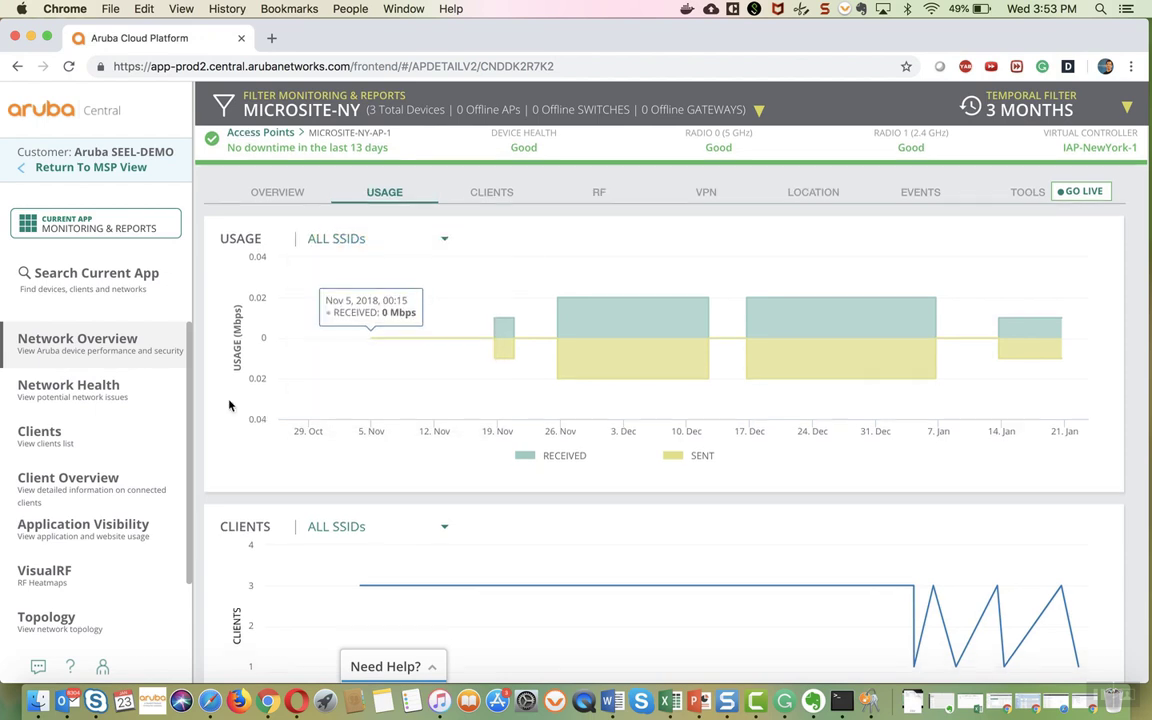
scroll(210, 360, down, 3)
mouse_move(359, 477)
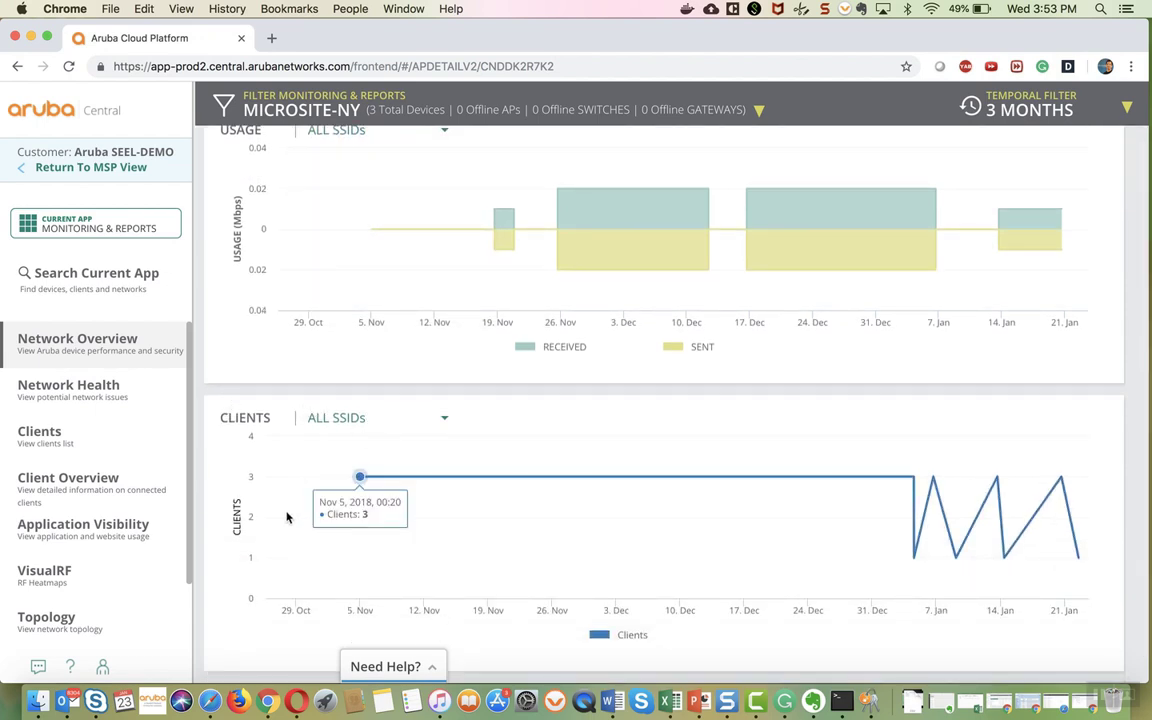
click(386, 422)
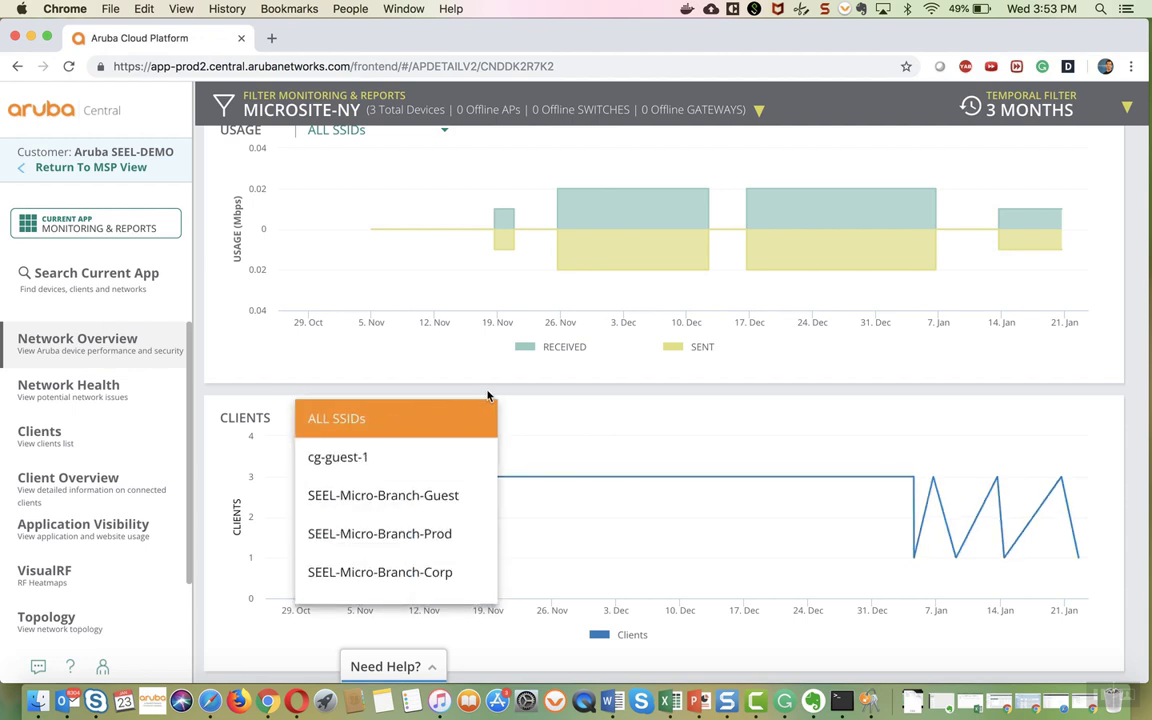
scroll(488, 393, up, 3)
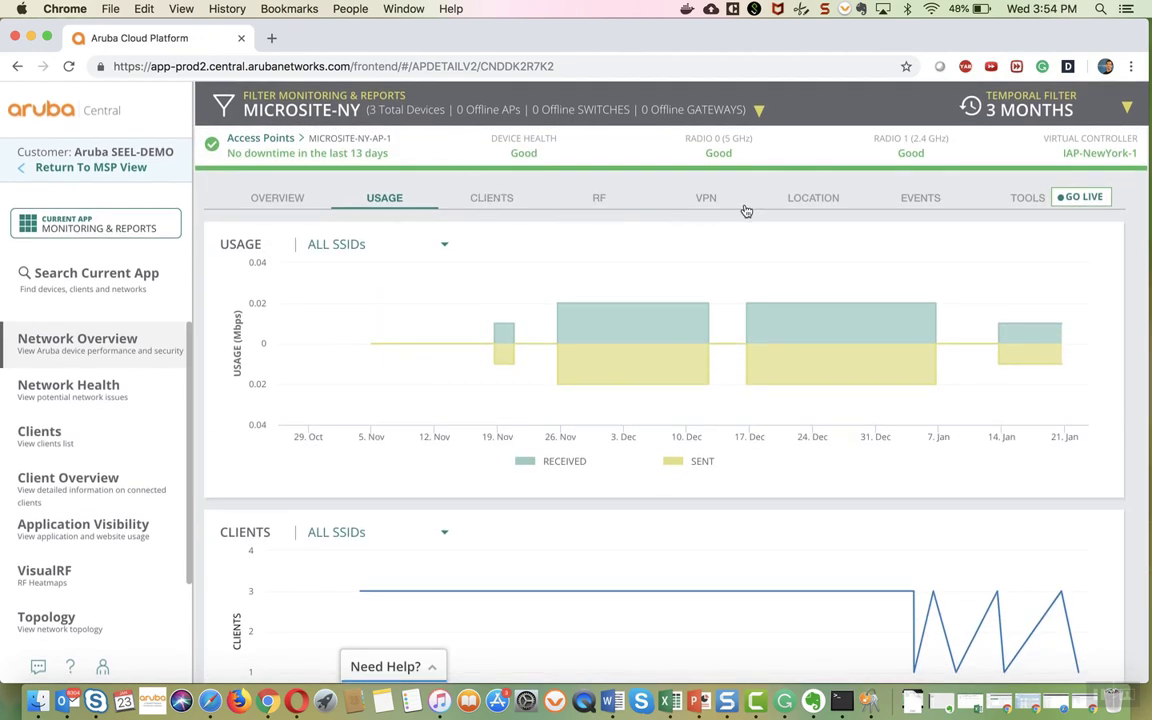
click(503, 202)
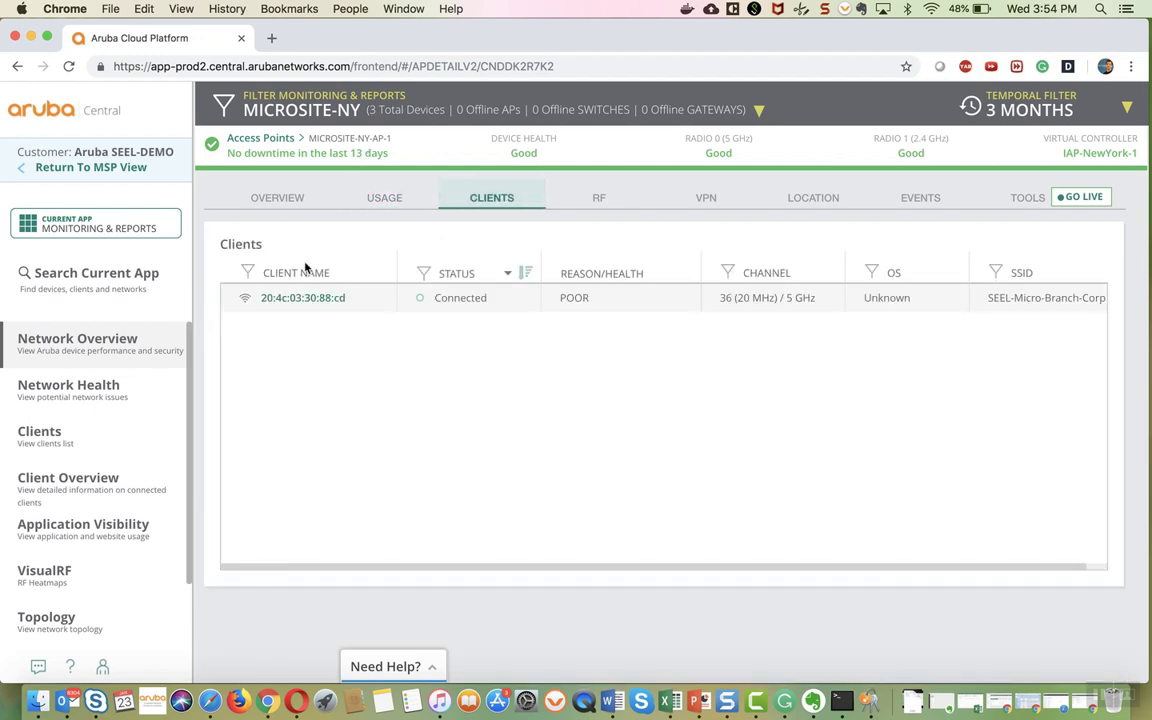
click(297, 305)
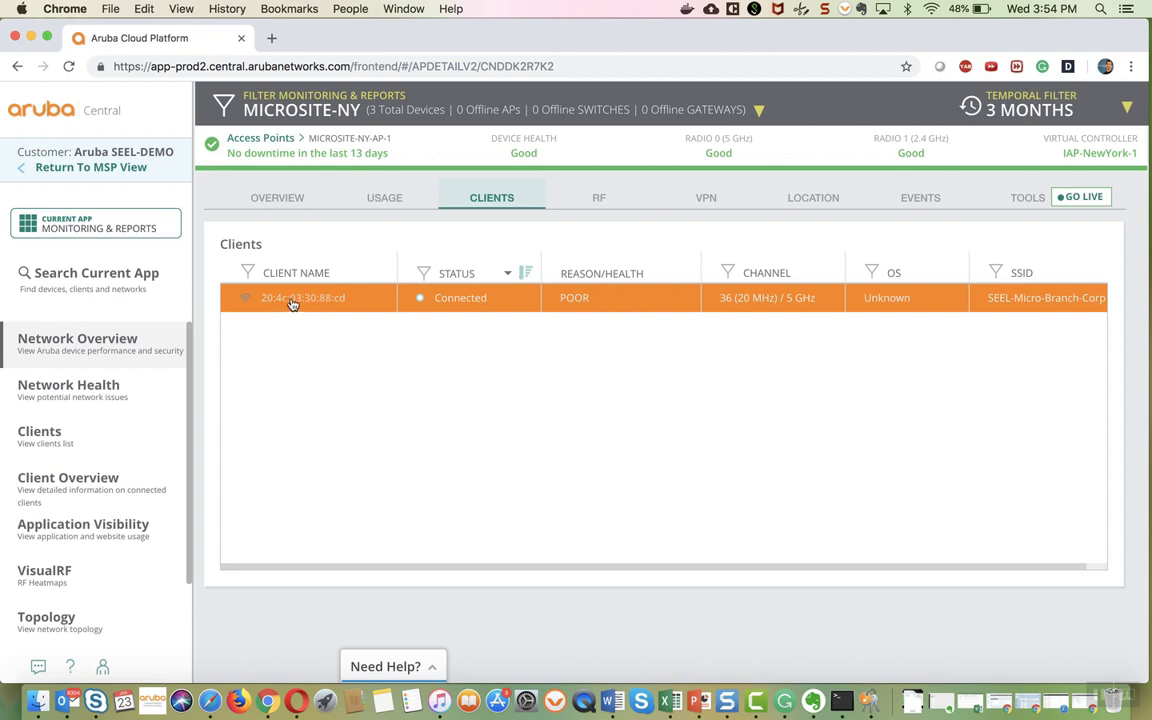
Deselect the client and scroll through the RF utilization, noise, frames and quality charts, then show VPN
click(296, 299)
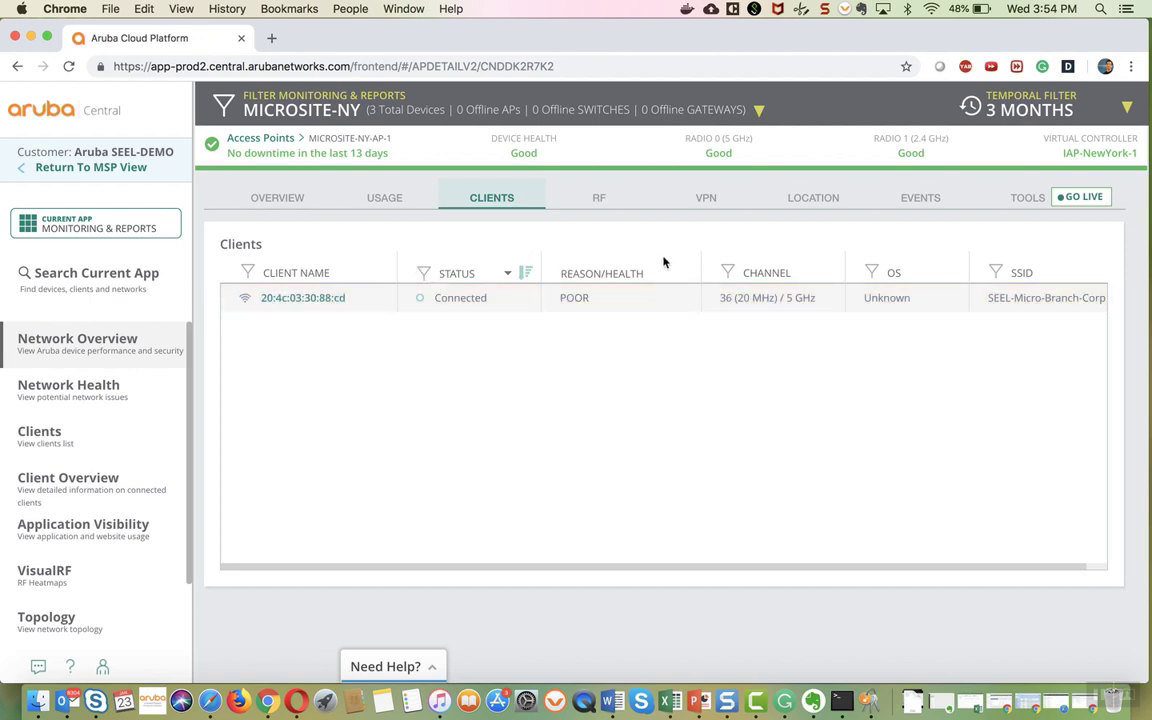
click(595, 198)
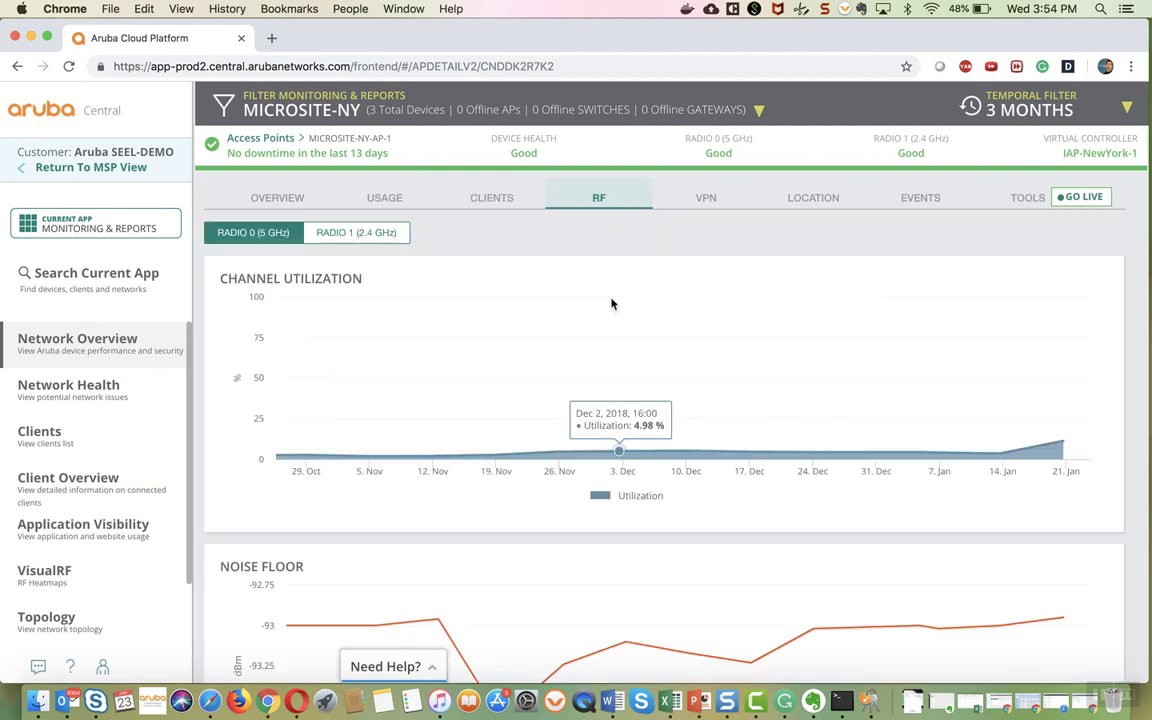
scroll(612, 304, down, 2)
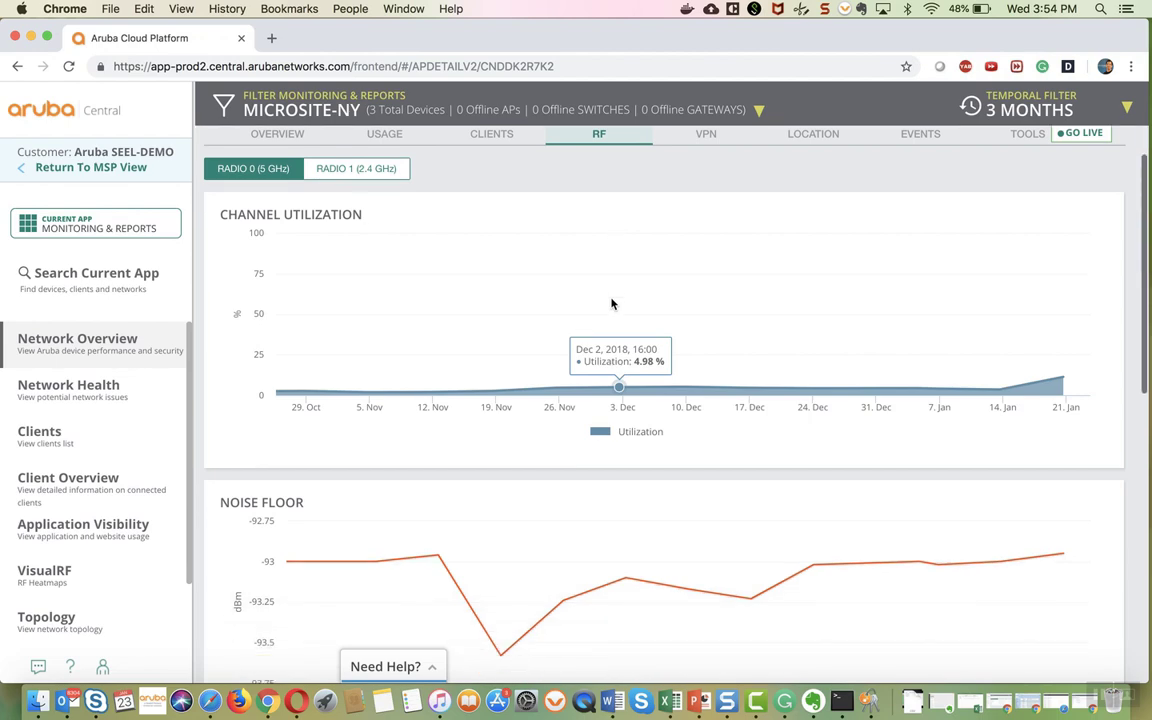
scroll(612, 304, down, 2)
scroll(612, 304, down, 2)
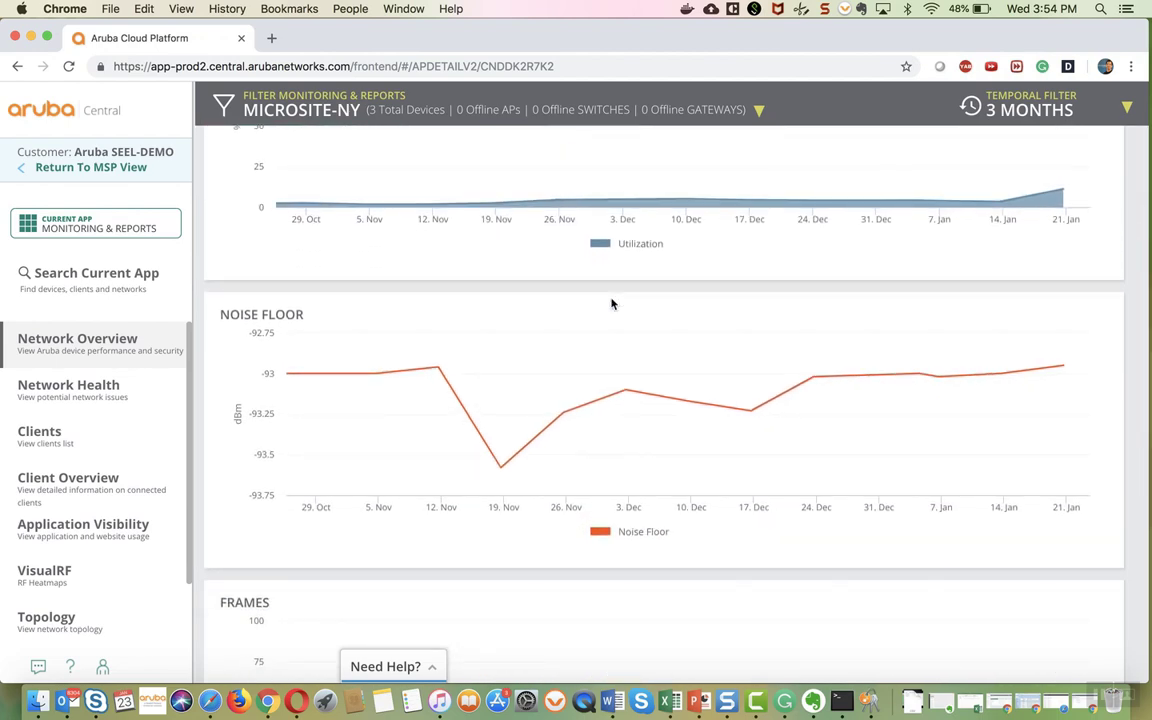
scroll(612, 304, down, 5)
scroll(612, 304, down, 2)
scroll(612, 304, down, 2)
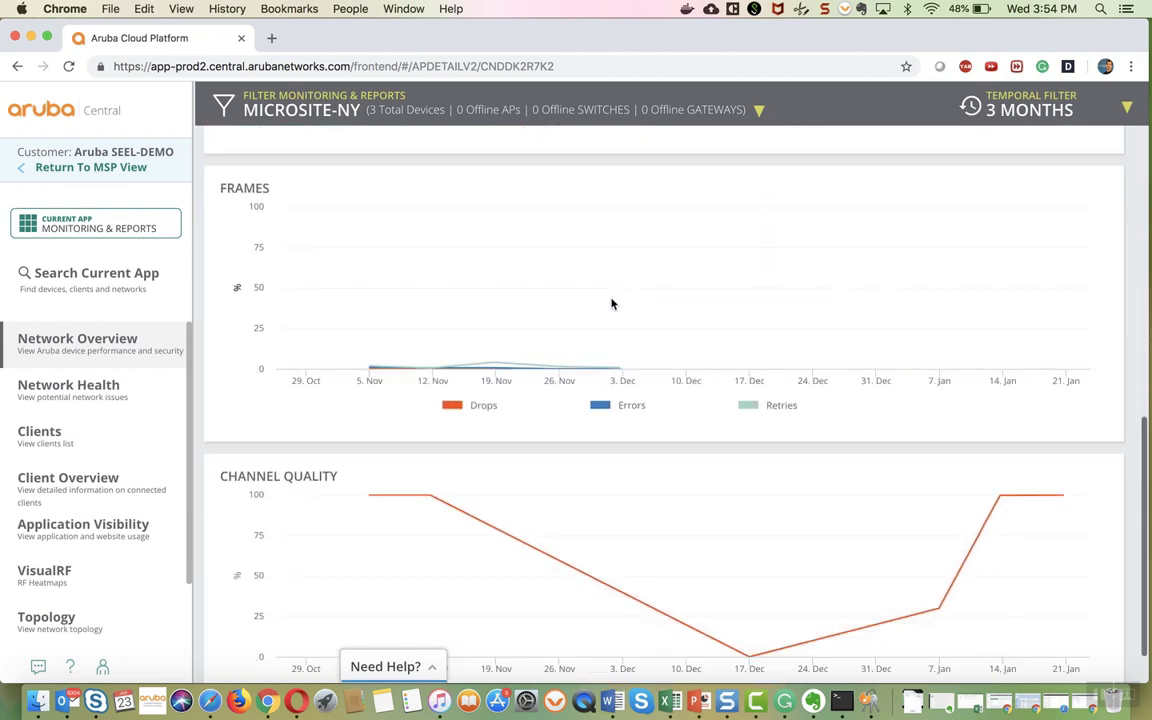
scroll(612, 304, down, 1)
scroll(612, 304, up, 10)
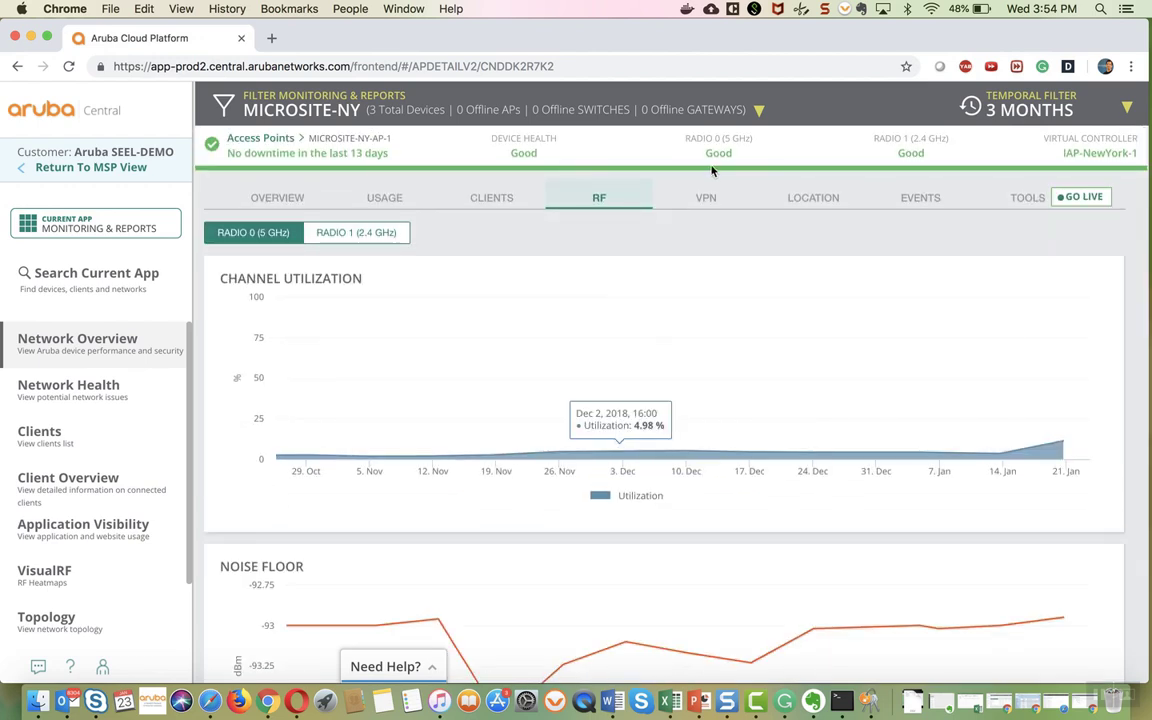
click(706, 199)
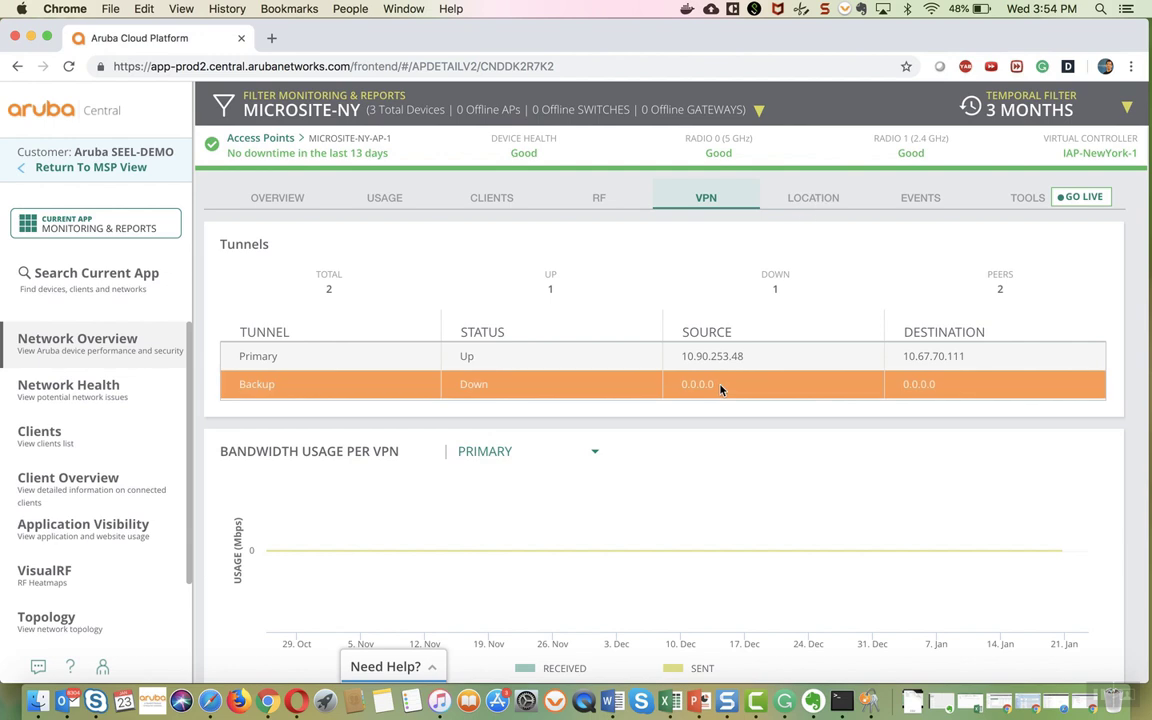
Review the VPN Tunnels table and the AP's Sunnyvale floor-plan location, then show its events
scroll(720, 390, down, 1)
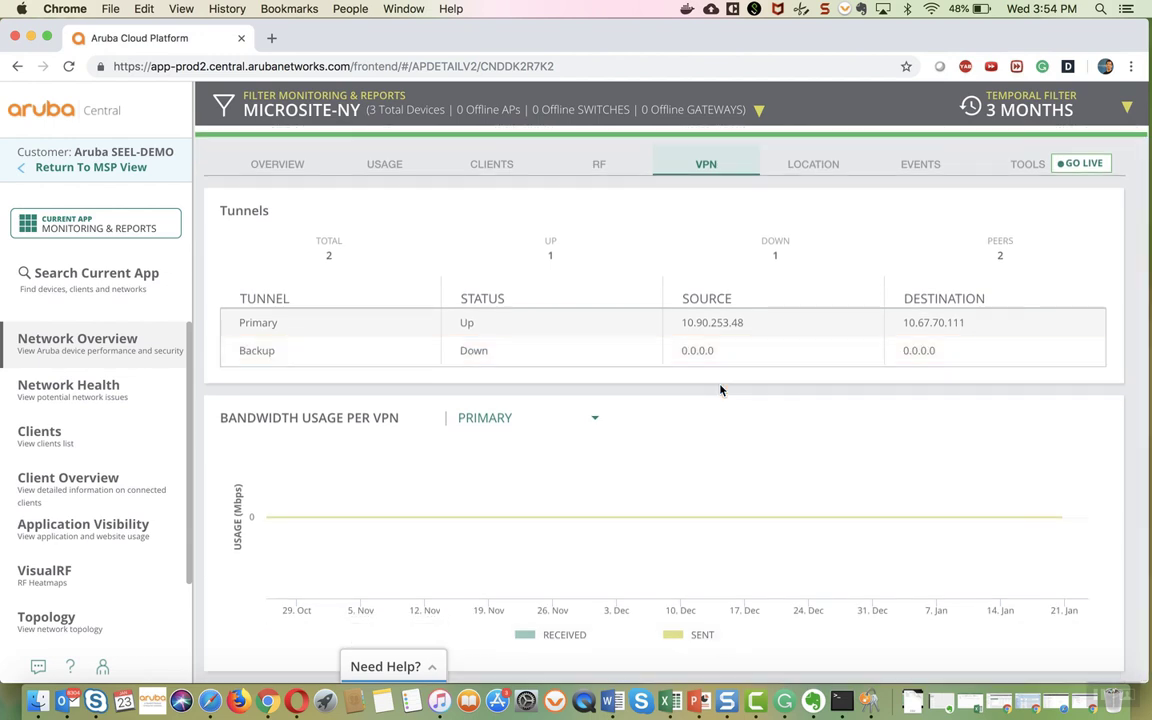
click(814, 164)
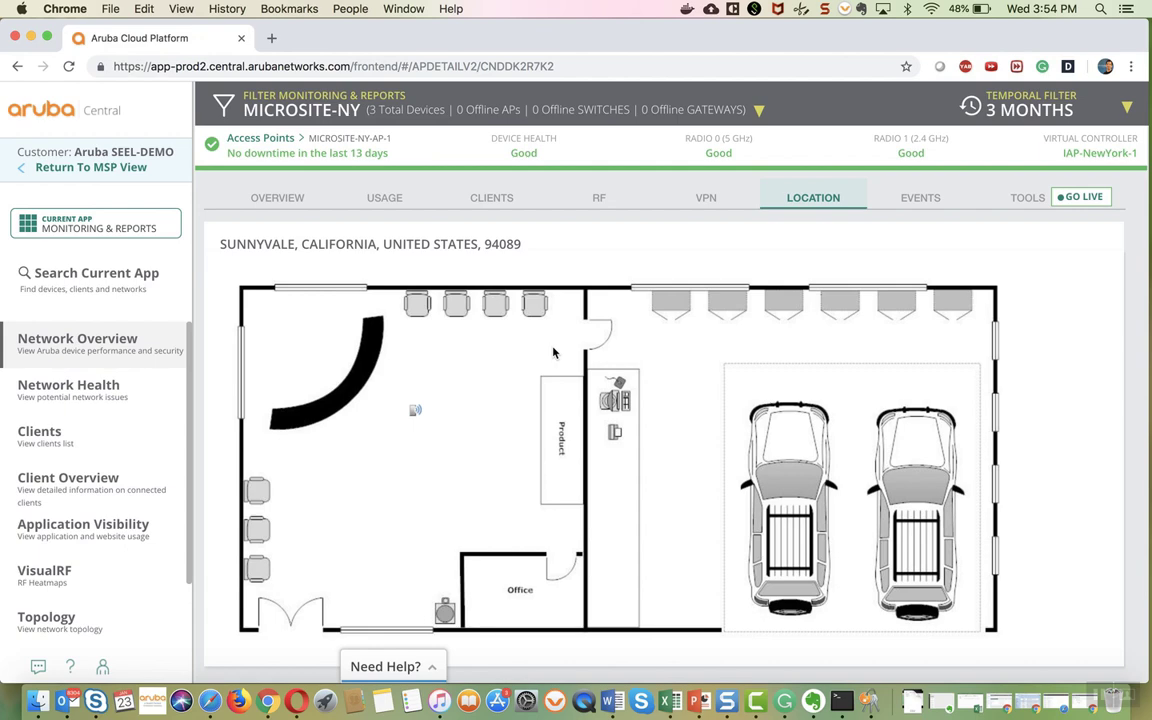
click(914, 201)
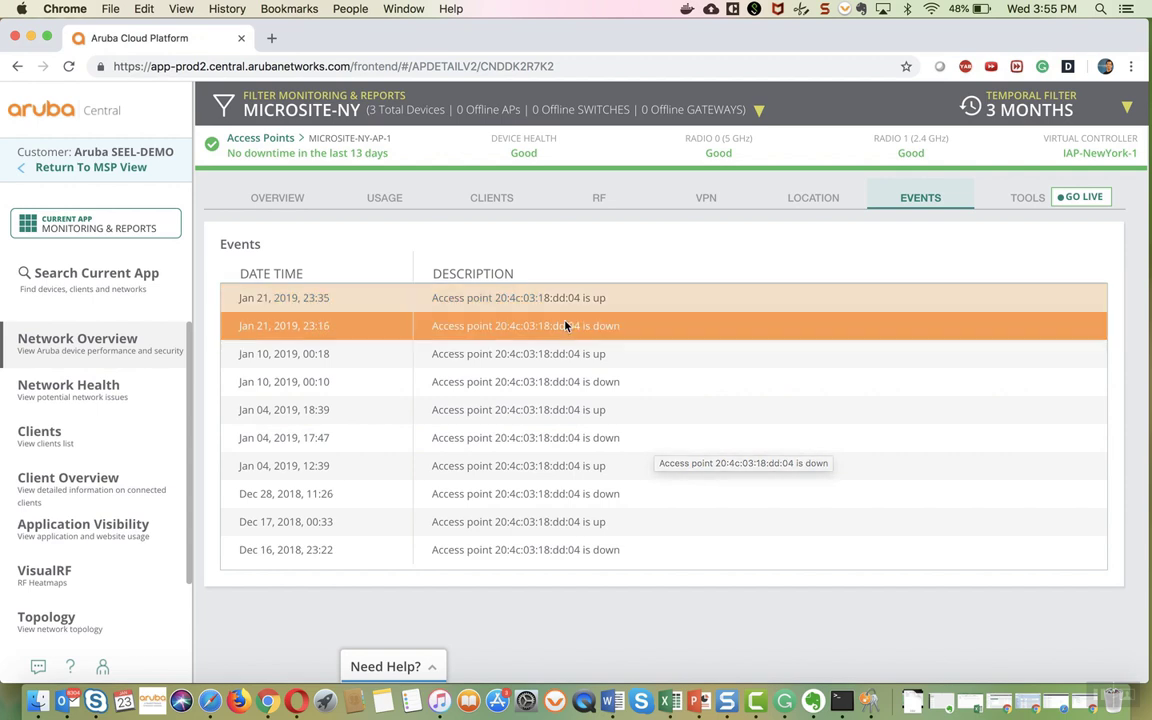
Show the AP's reboot, LED blink, troubleshooting and console tools
click(1024, 203)
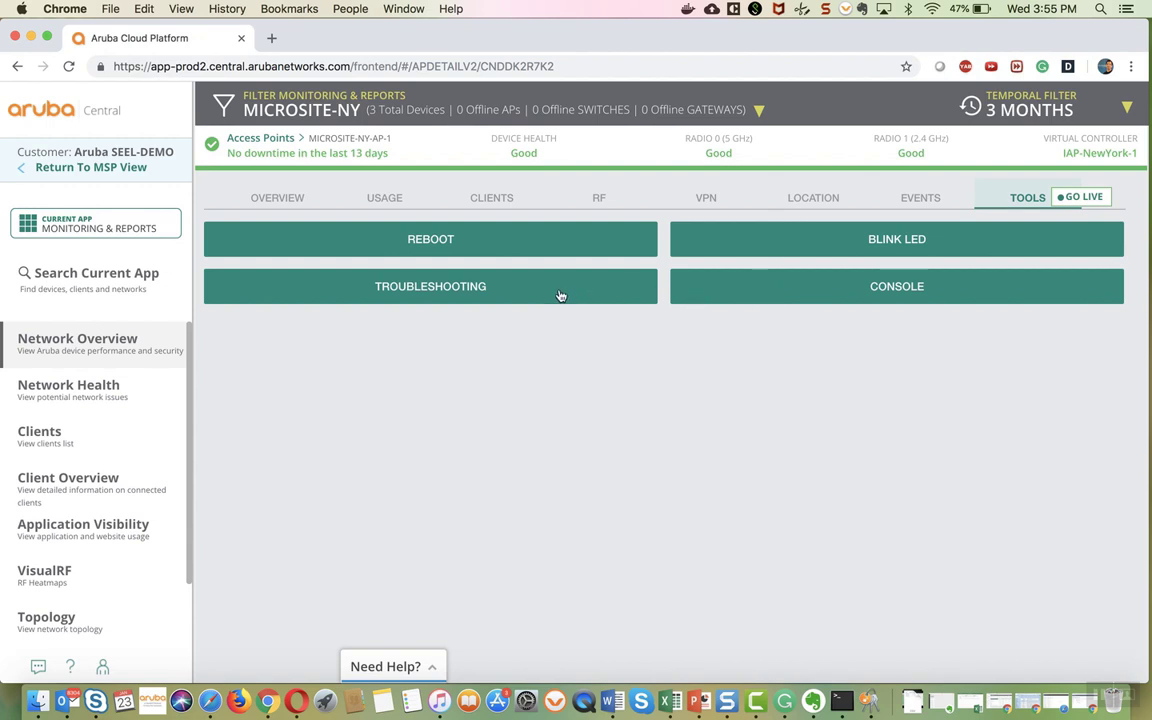
Open troubleshooting for MICROSITE-NY-AP-1 and browse the Tools list without choosing one
click(503, 294)
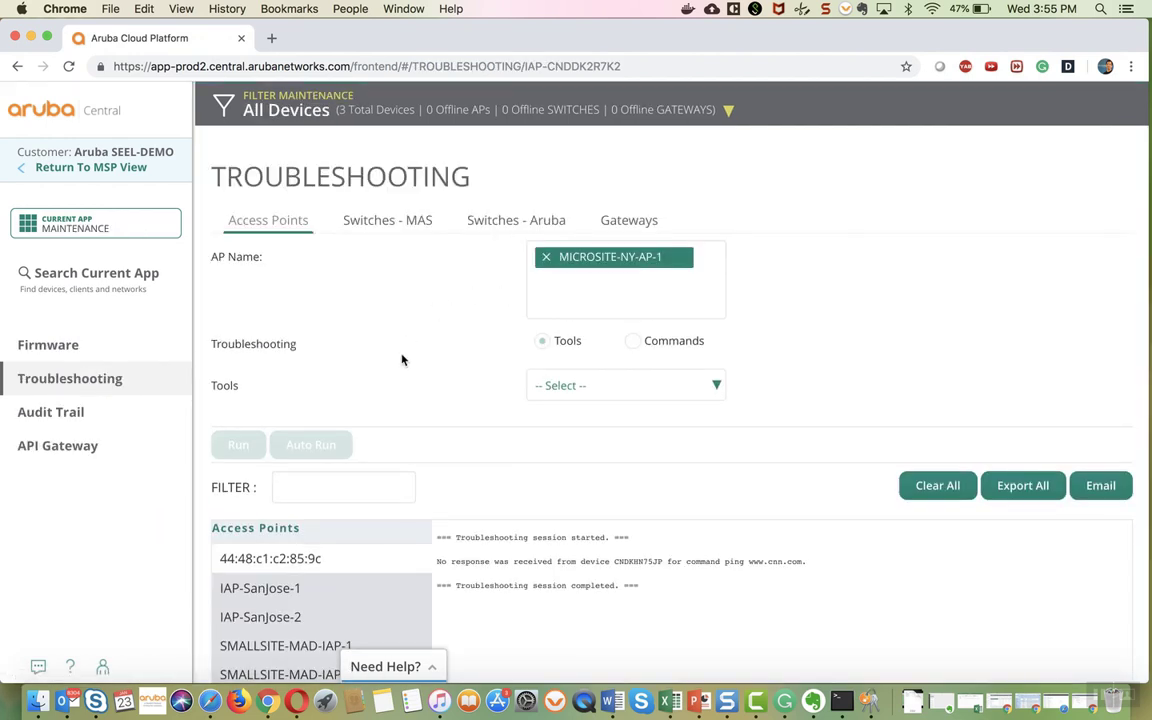
scroll(402, 360, down, 1)
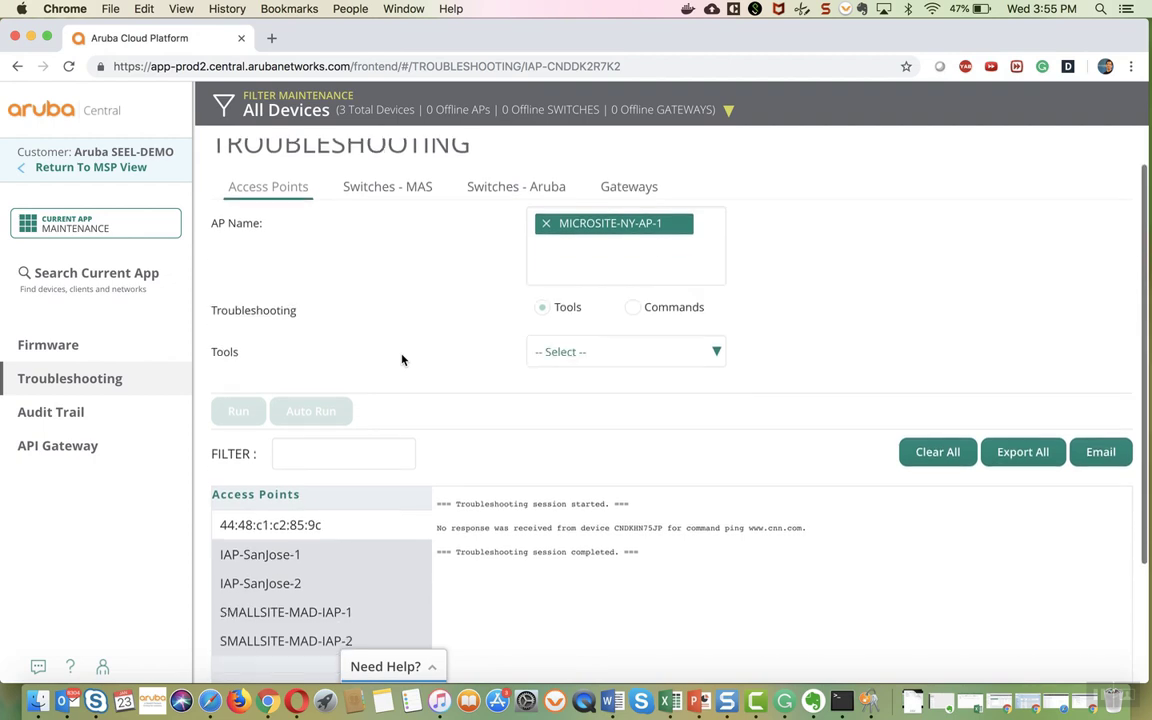
click(599, 351)
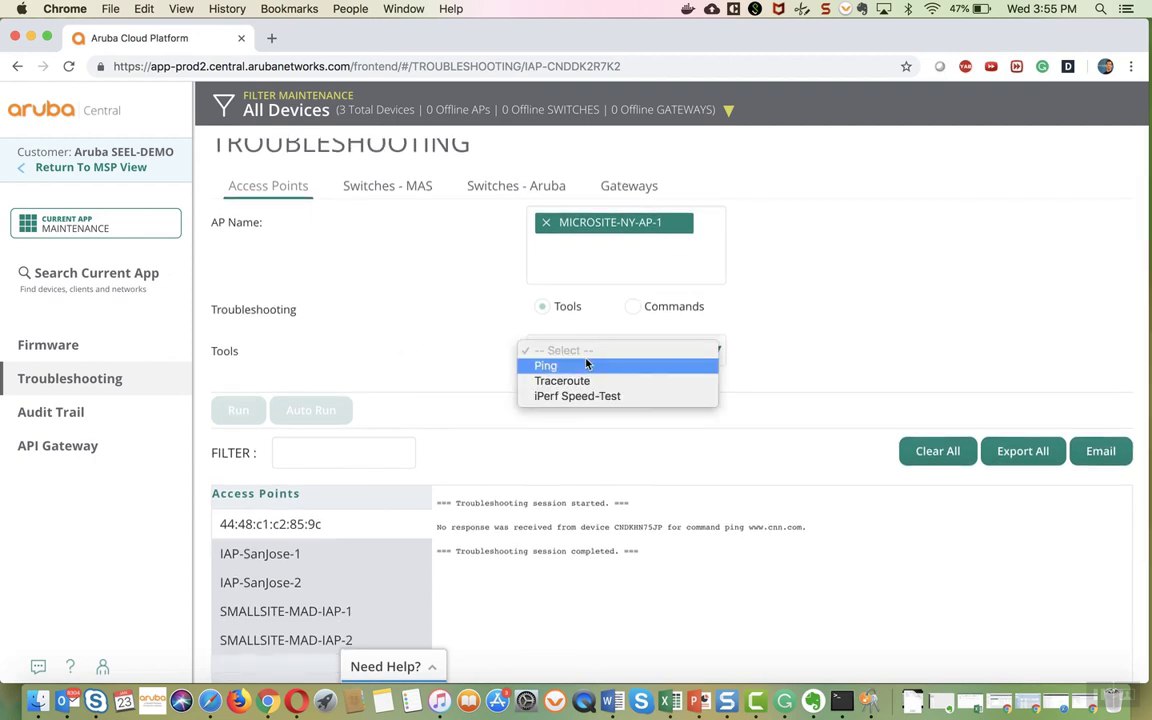
click(882, 318)
Switch to Commands, browse its category list, then go back with Cmd+[
click(632, 306)
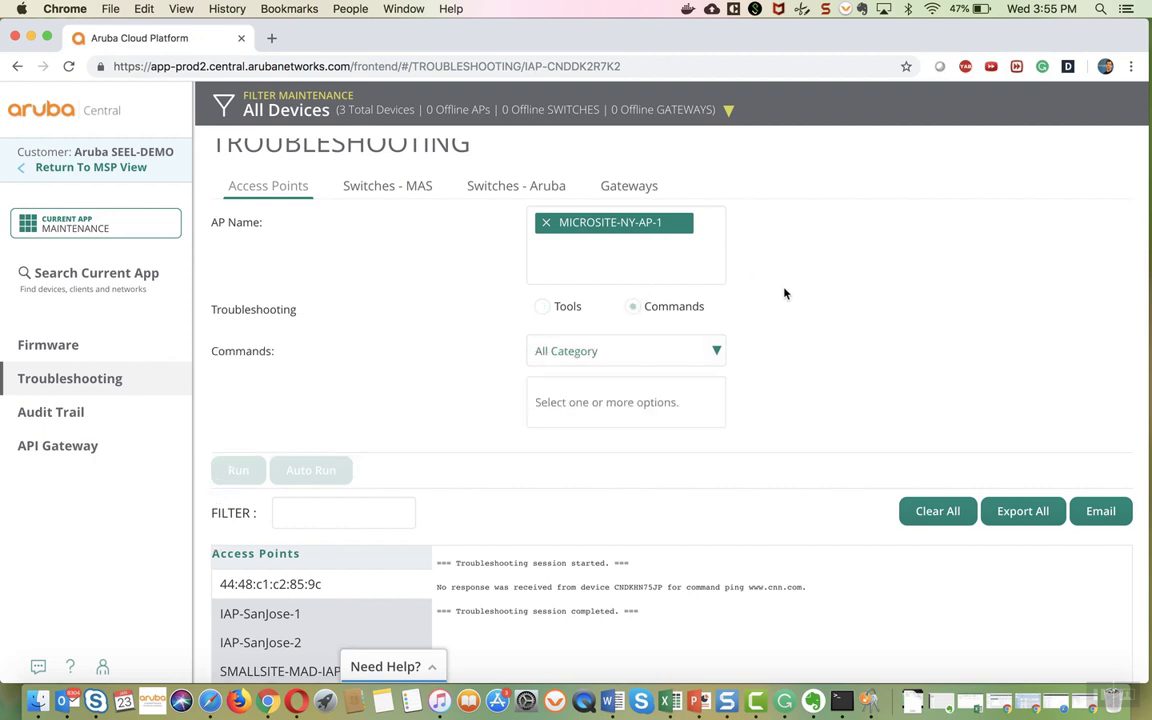
click(706, 352)
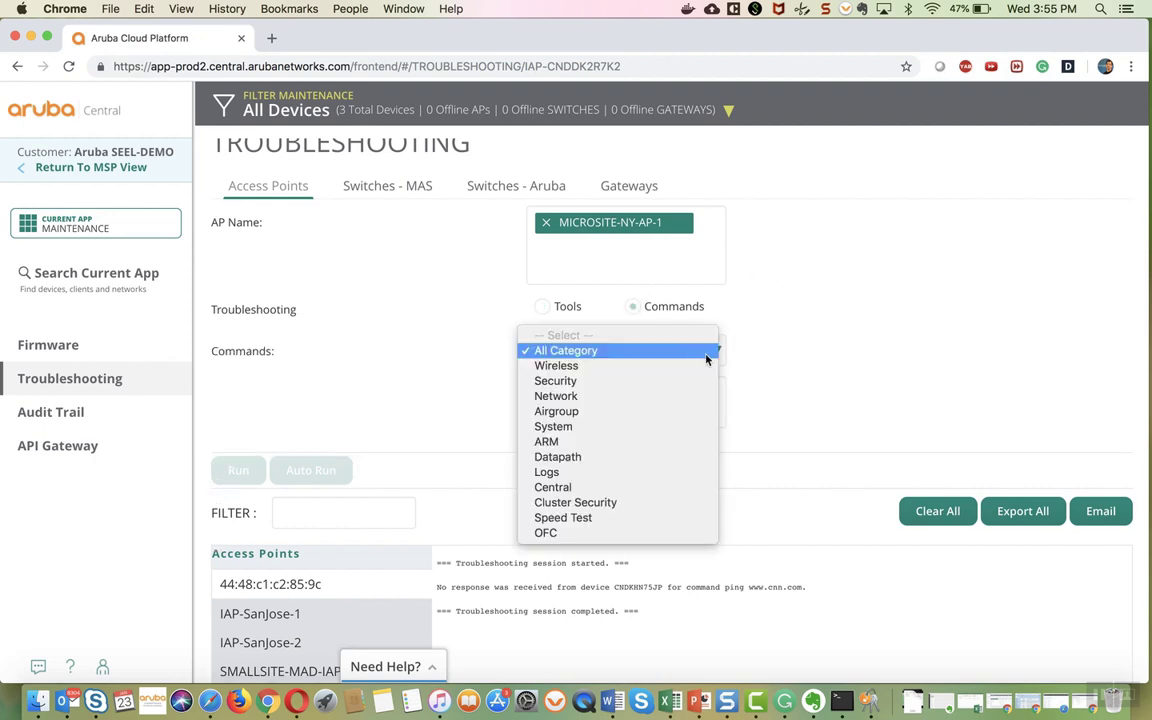
click(443, 284)
key(super+bracketleft)
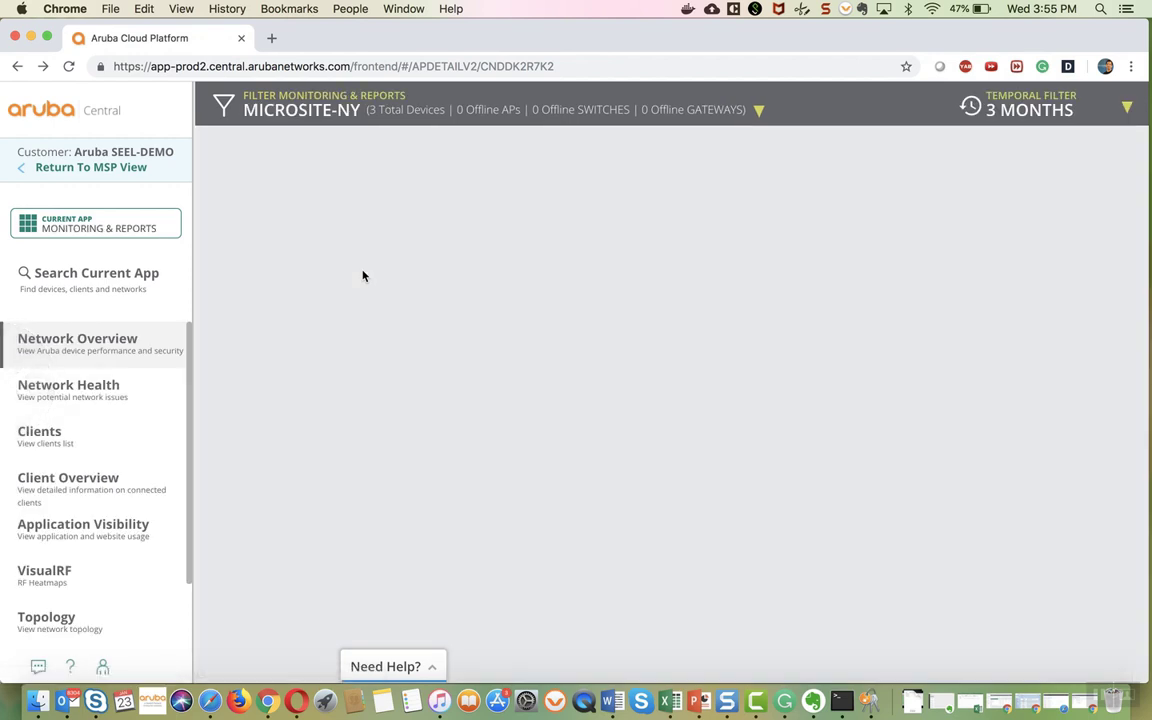